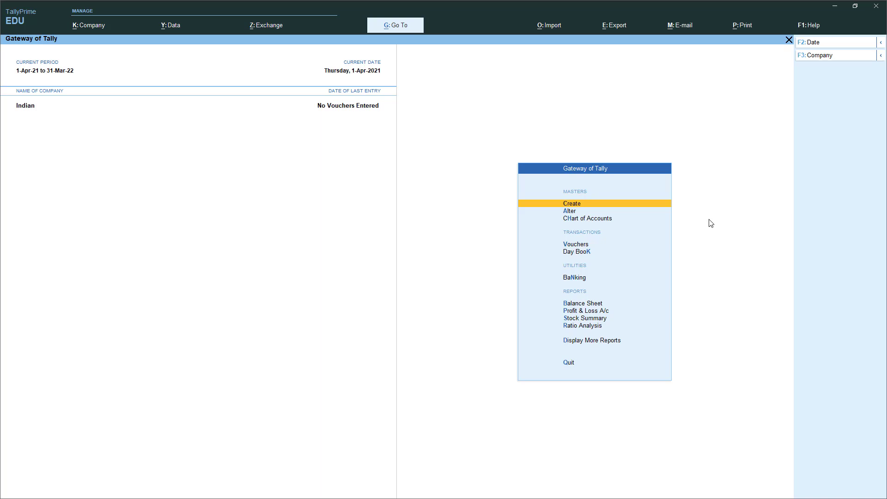
# Switch to File Explorer and extract the 9.Import Item TDL archive on the I: drive into a folder of the same name
pyautogui.hotkey('alt', 'Tab')
pyautogui.click(135, 102)
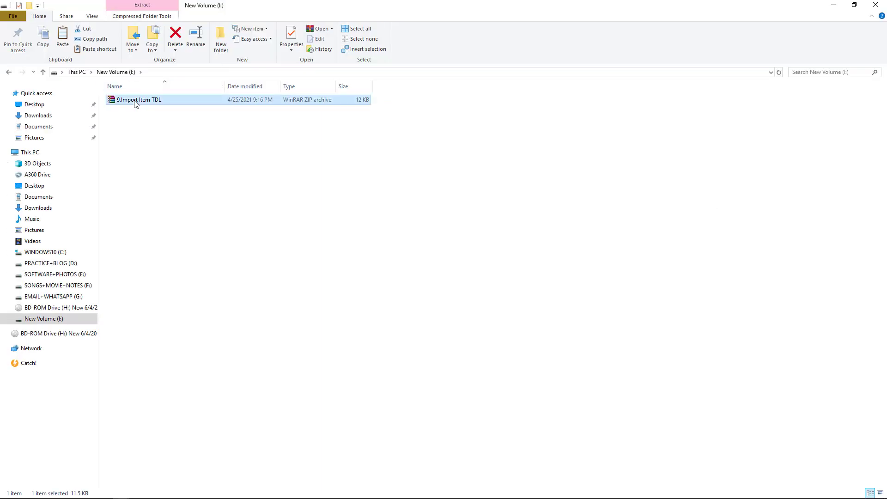
pyautogui.rightClick(135, 102)
pyautogui.click(166, 148)
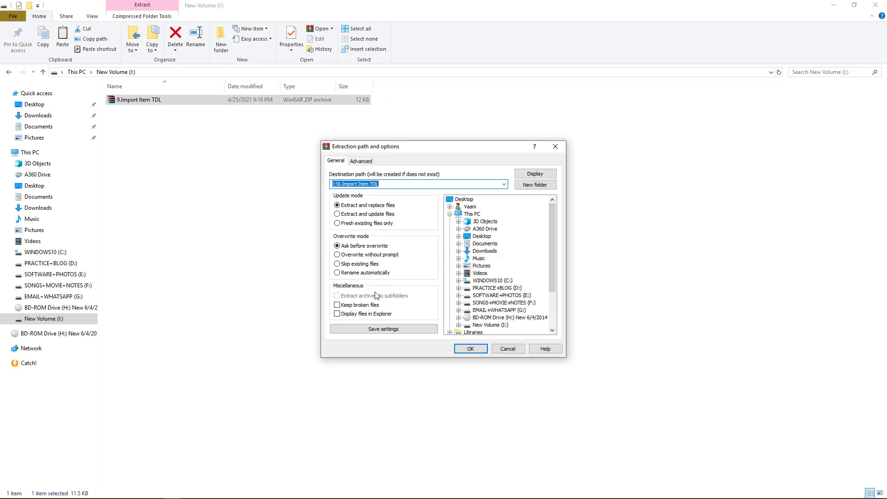
pyautogui.click(465, 348)
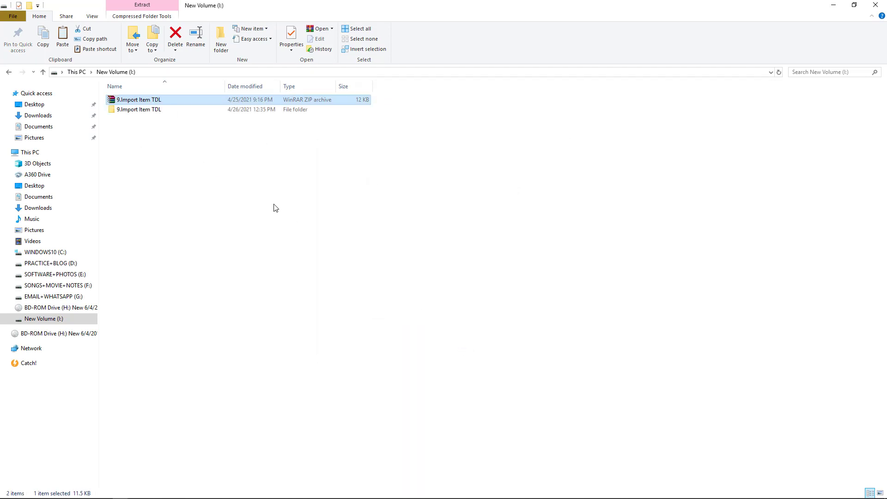
# Open the extracted 9.Import Item TDL folder and open its ItemList workbook in Excel
pyautogui.doubleClick(134, 110)
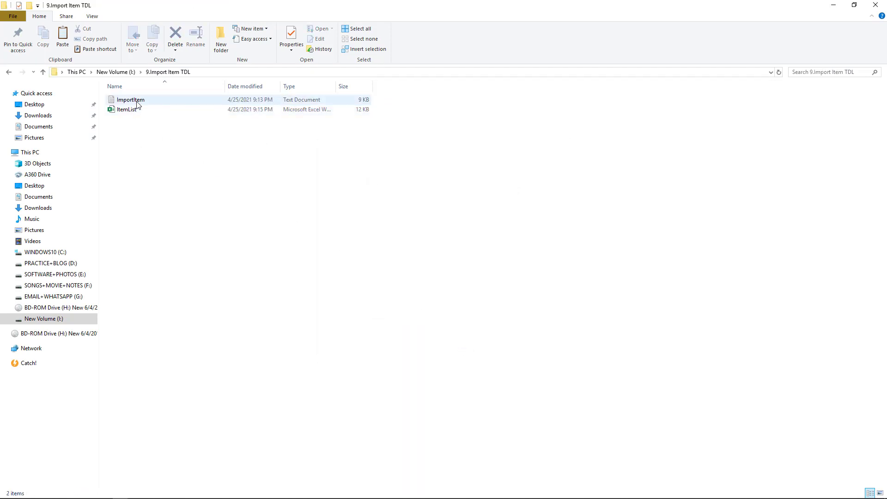
pyautogui.click(139, 109)
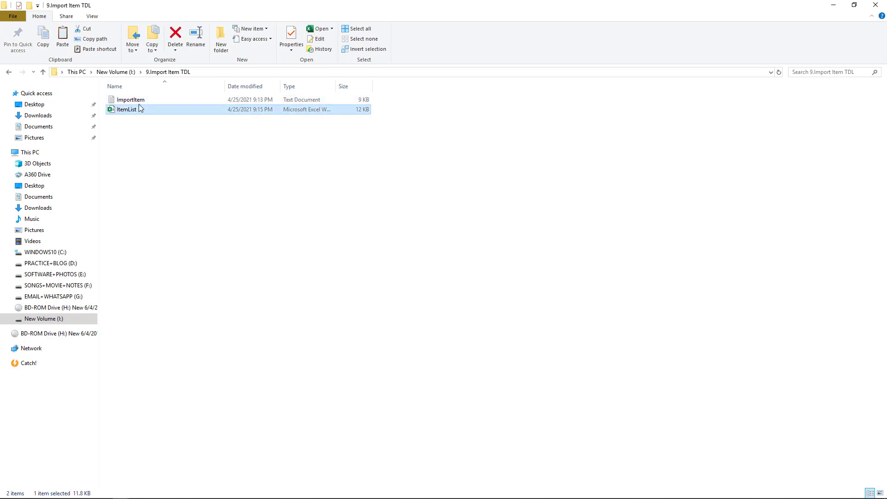
pyautogui.click(140, 105)
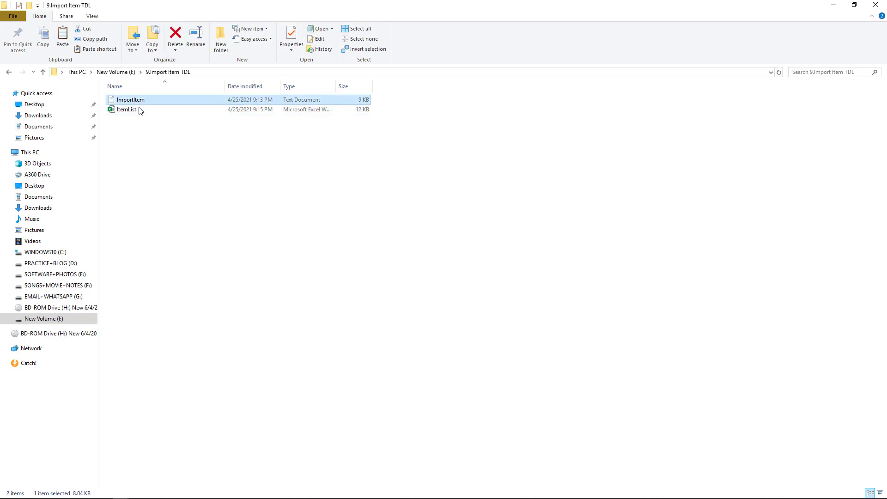
pyautogui.click(138, 111)
pyautogui.doubleClick(138, 112)
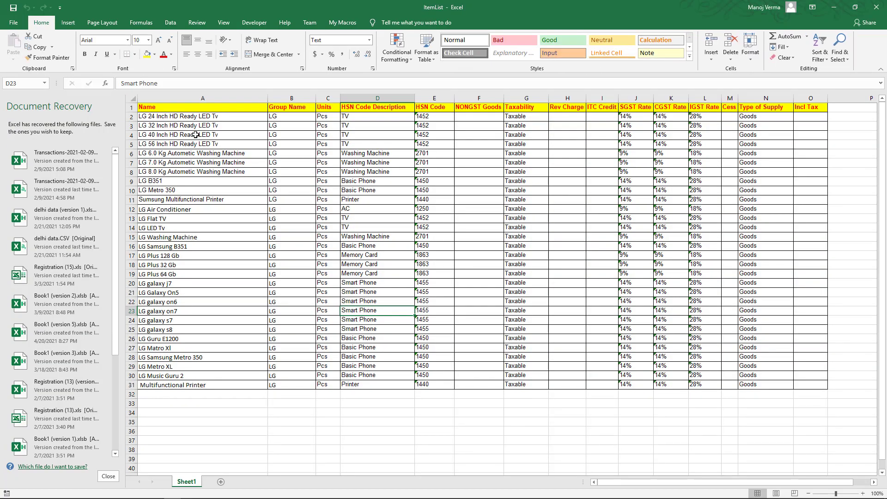
# Review the item name, group, units, HSN and taxability columns, and close the workbook, discarding the recovered files
pyautogui.moveTo(193, 117); pyautogui.dragTo(184, 387)
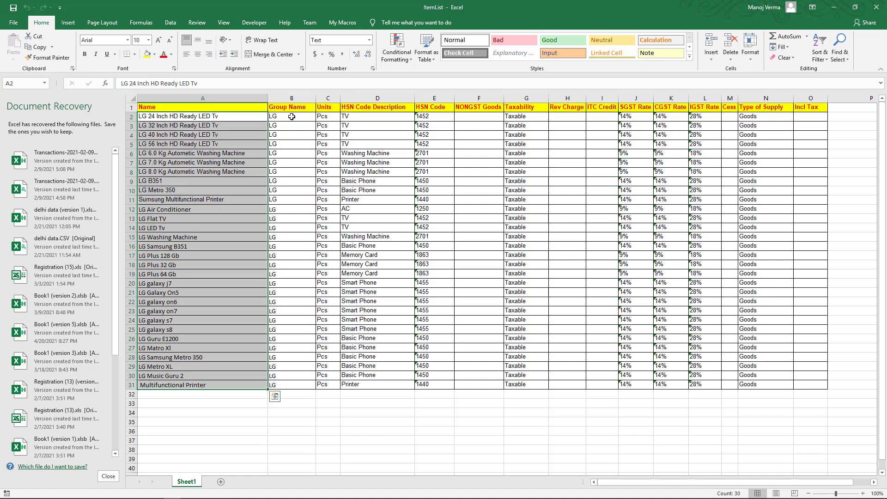
pyautogui.moveTo(292, 116); pyautogui.dragTo(291, 387)
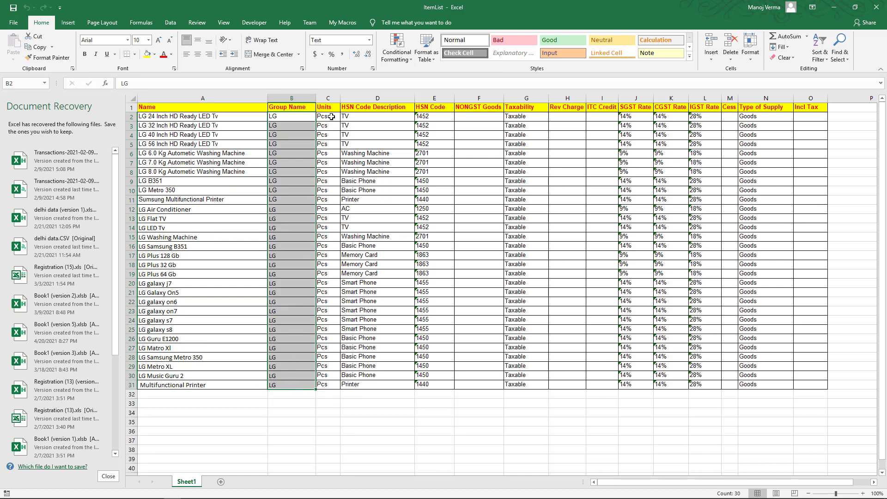
pyautogui.moveTo(330, 117); pyautogui.dragTo(344, 396)
pyautogui.click(384, 117)
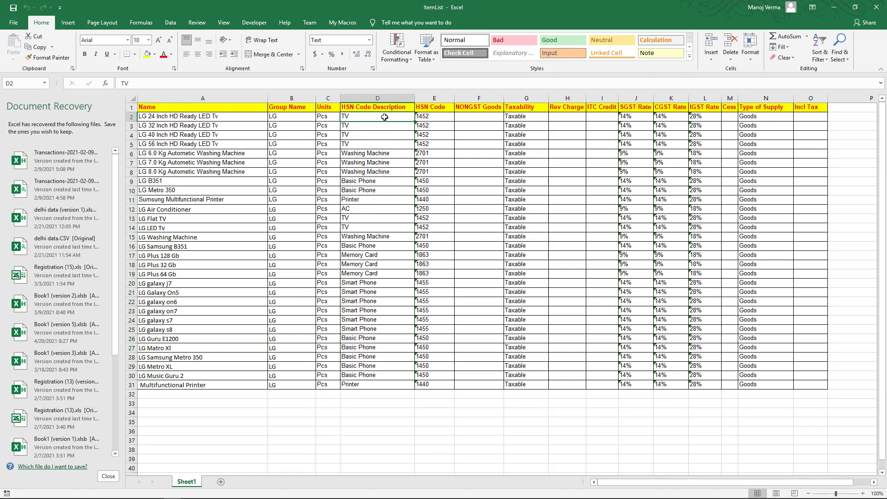
pyautogui.click(423, 116)
pyautogui.click(506, 116)
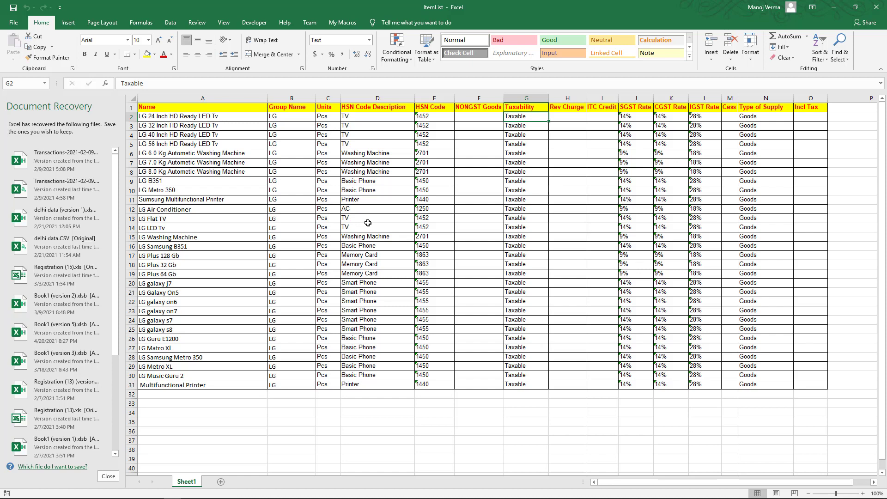
pyautogui.click(876, 6)
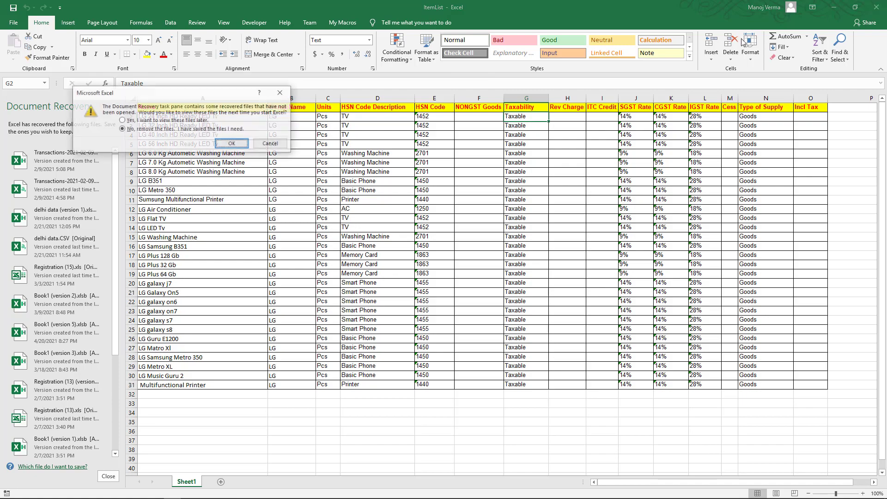
pyautogui.click(242, 144)
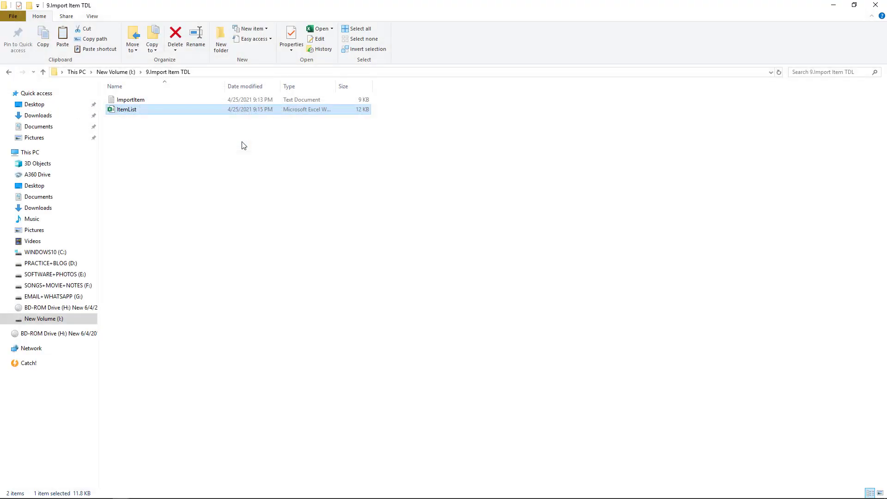
# Copy the ImportItem text file and the ItemList workbook from the extracted folder to the root of the D: drive
pyautogui.keyDown('ctrl'); pyautogui.click(141, 101); pyautogui.keyUp('ctrl')
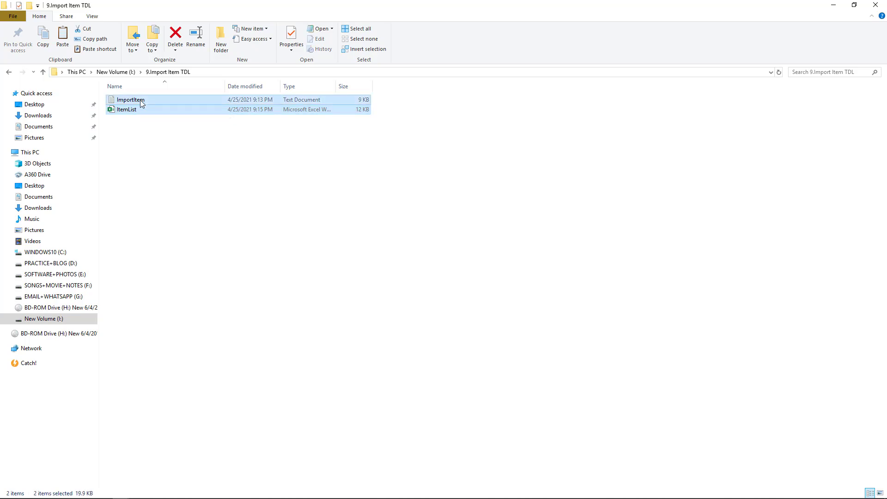
pyautogui.click(46, 264)
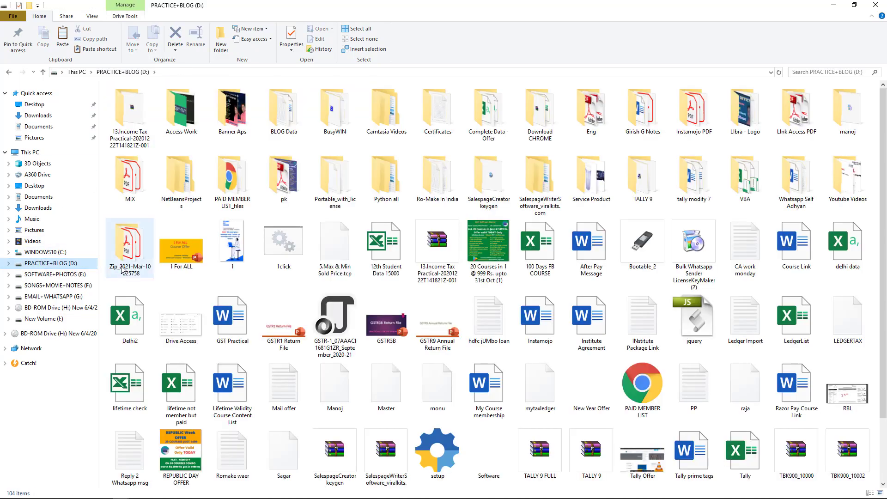
pyautogui.hotkey('ctrl', 'v')
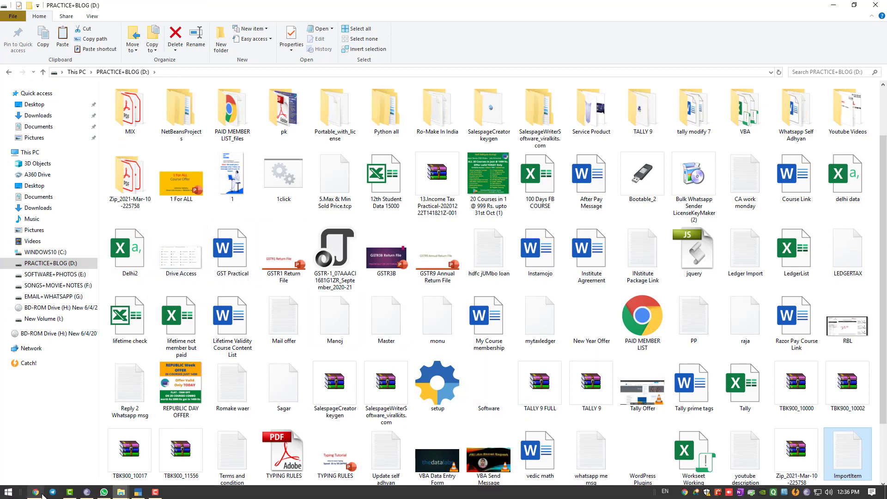
# Switch to TallyPrime and open the local TDL configuration, keeping the loading of TDL files on startup at Yes
pyautogui.click(121, 491)
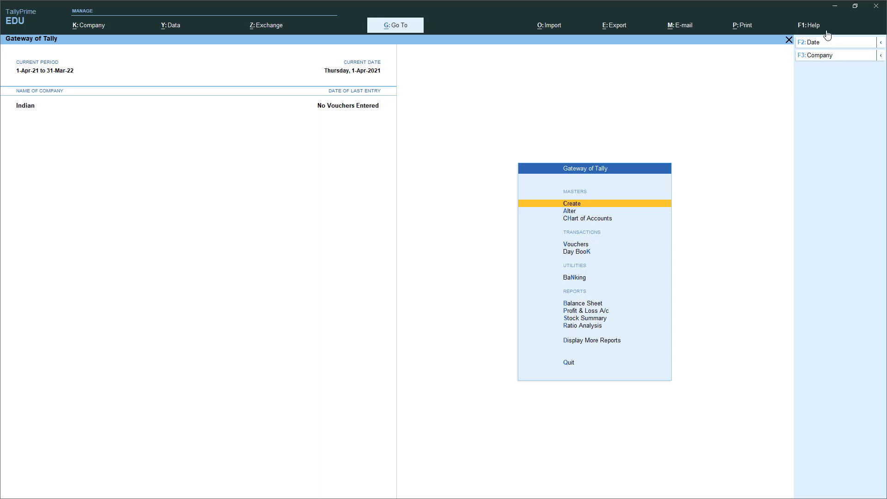
pyautogui.click(811, 28)
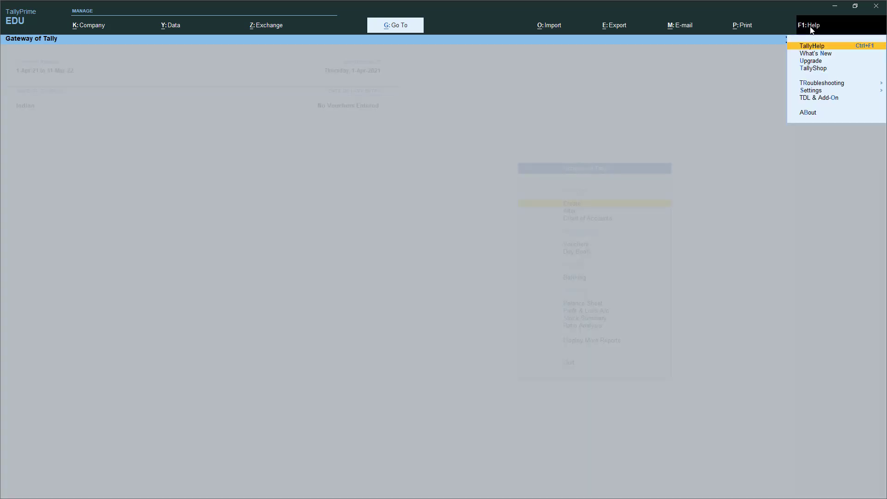
pyautogui.click(816, 98)
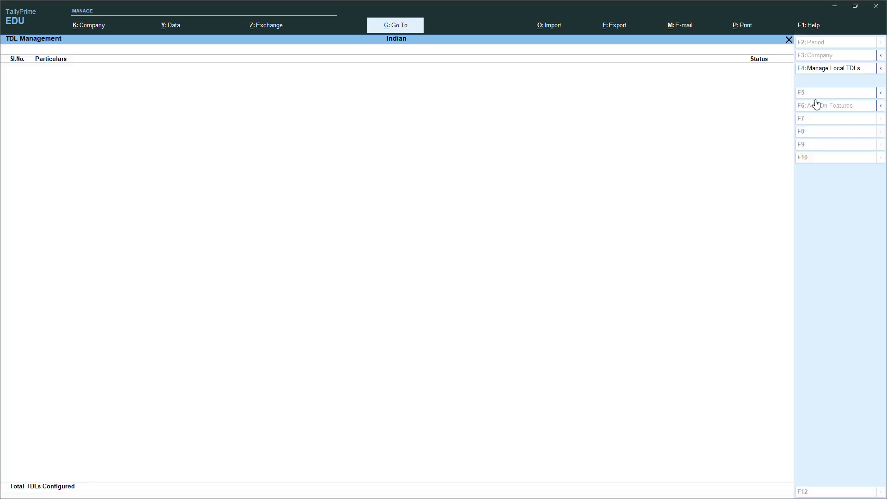
pyautogui.click(824, 74)
pyautogui.press('Return')
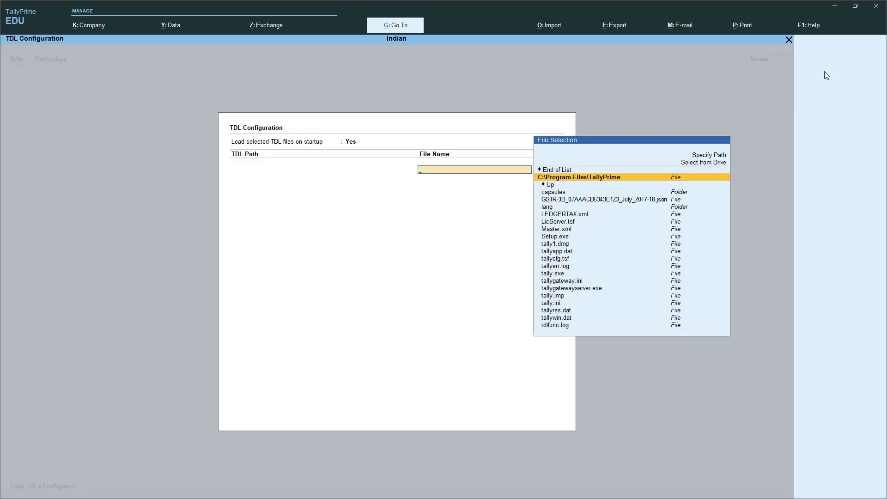
# Set the D:\ drive as the path of the TDL file to load
pyautogui.press('Up')
pyautogui.press('Up')
pyautogui.press('Return')
pyautogui.press('Down')
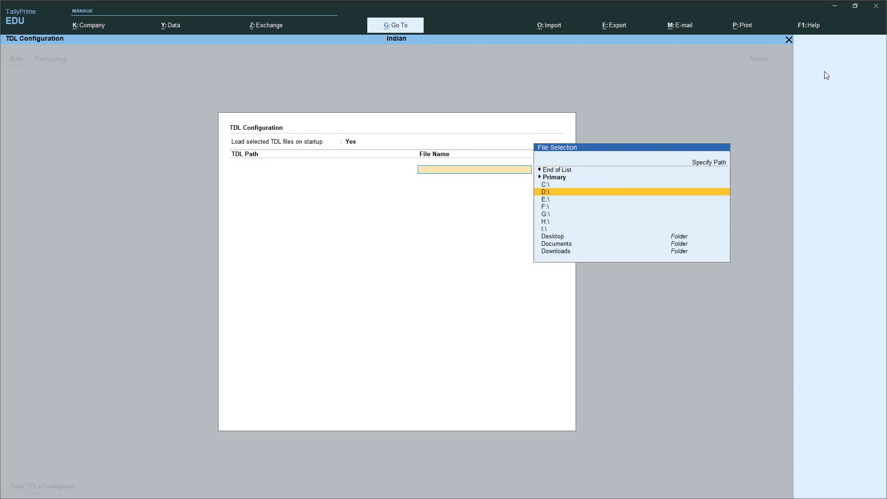
pyautogui.press('Return')
# Choose ImportItem.txt as the TDL file and save the TDL configuration
pyautogui.write('it')
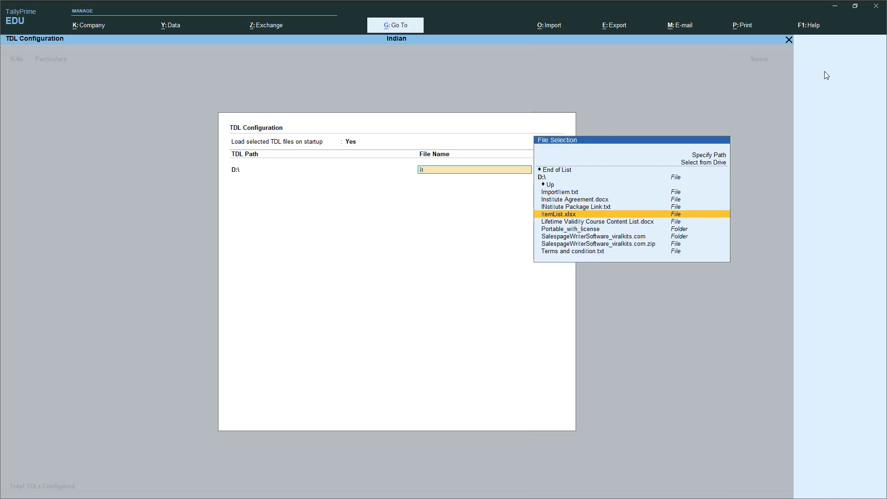
pyautogui.press('BackSpace')
pyautogui.press('BackSpace')
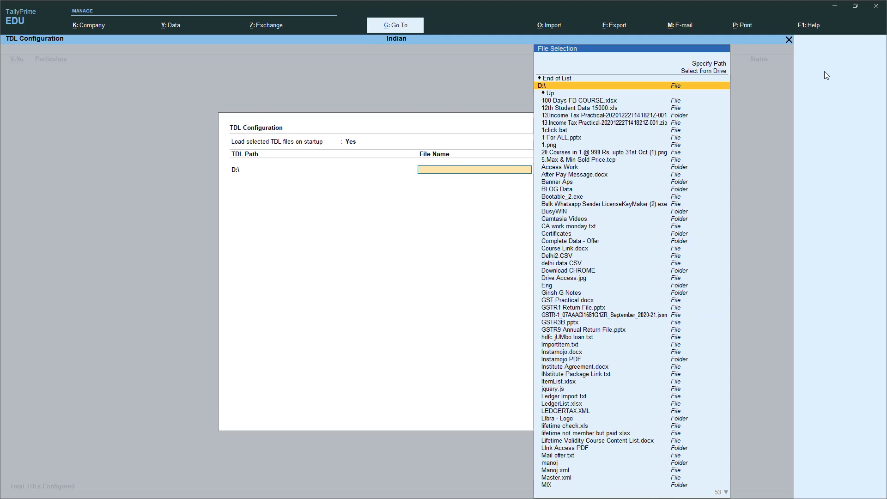
pyautogui.write('item')
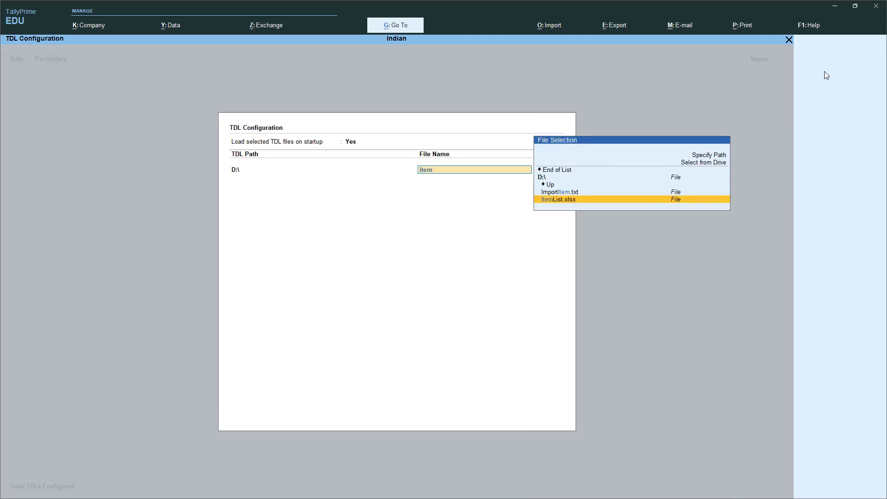
pyautogui.press('Up')
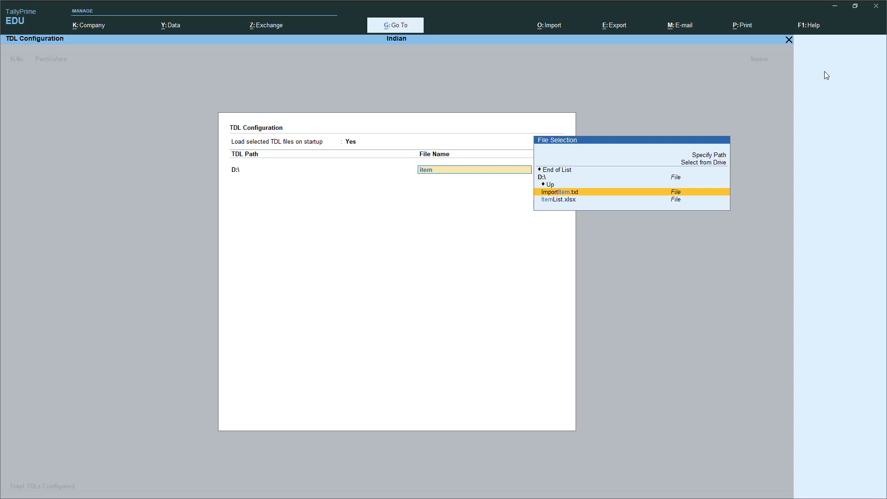
pyautogui.press('Return')
pyautogui.press('Return')
pyautogui.press('Return')
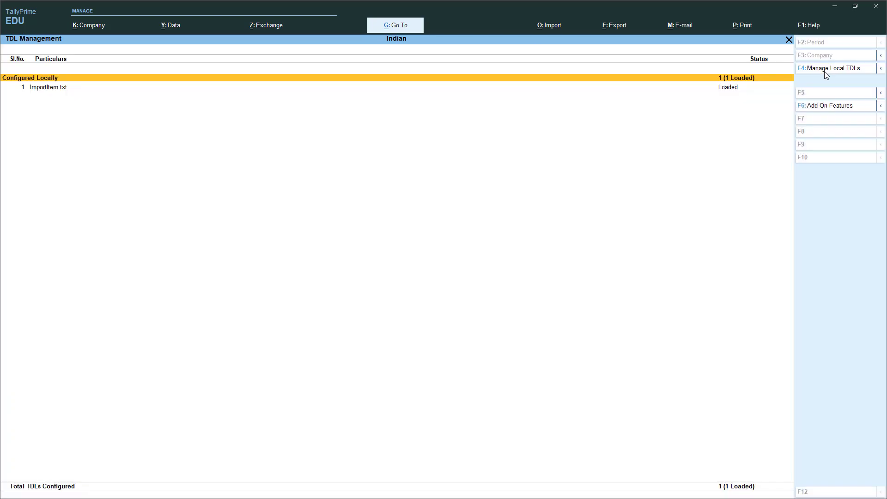
# Import the stock items from Sheet1 of D:\ItemList.xlsx with the applicable date 1-Jul-17
pyautogui.press('Escape')
pyautogui.press('Up')
pyautogui.press('Up')
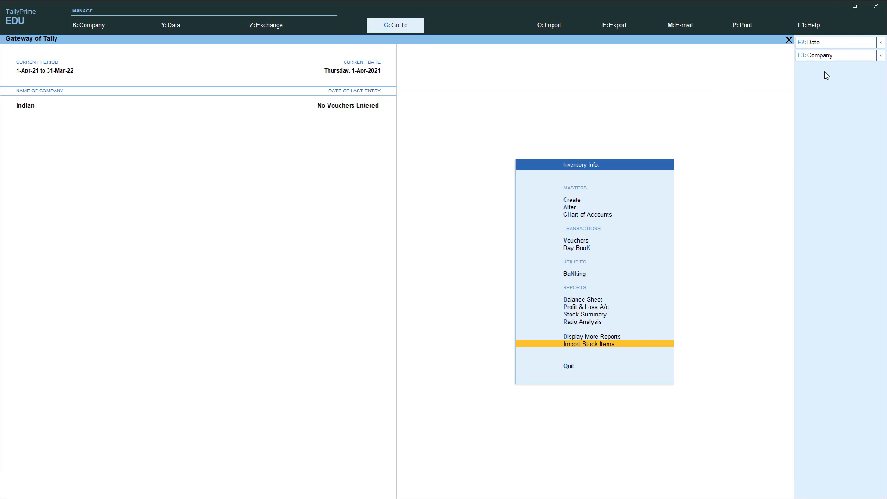
pyautogui.press('Return')
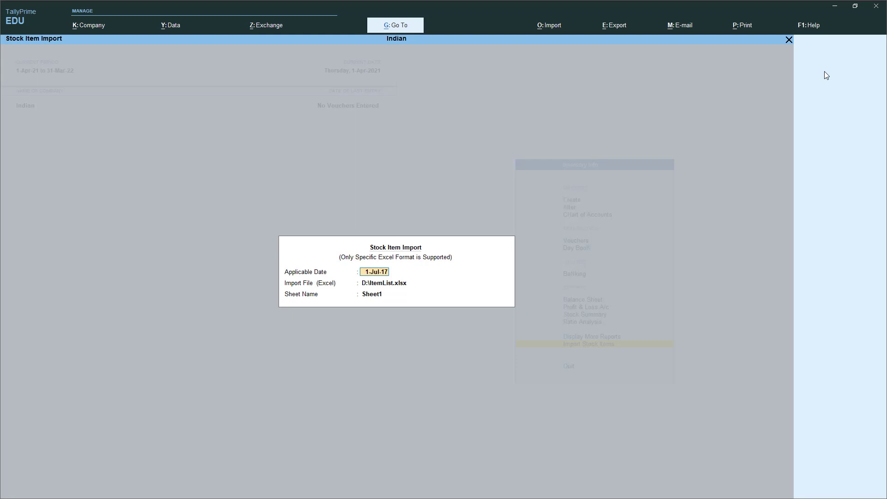
pyautogui.press('Return')
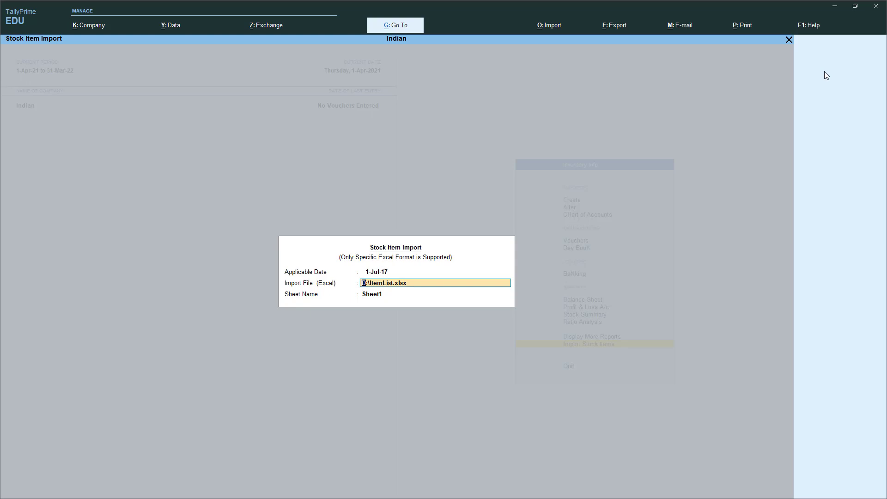
pyautogui.press('Return')
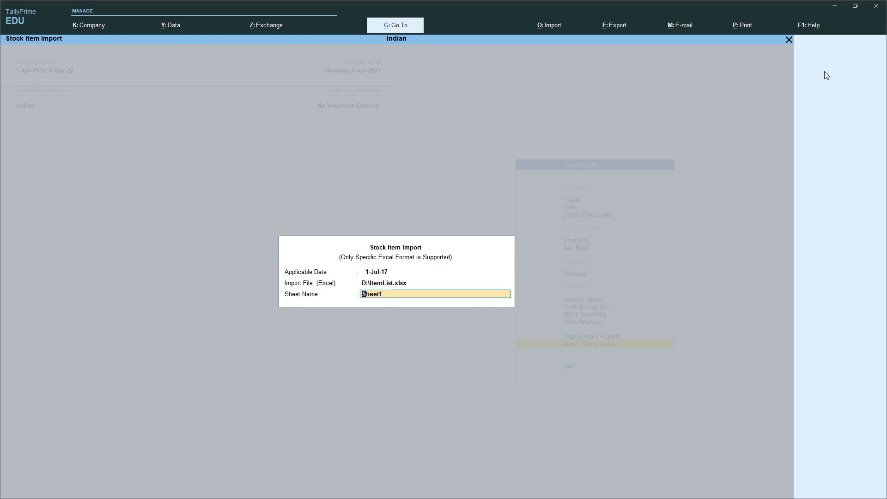
pyautogui.press('Return')
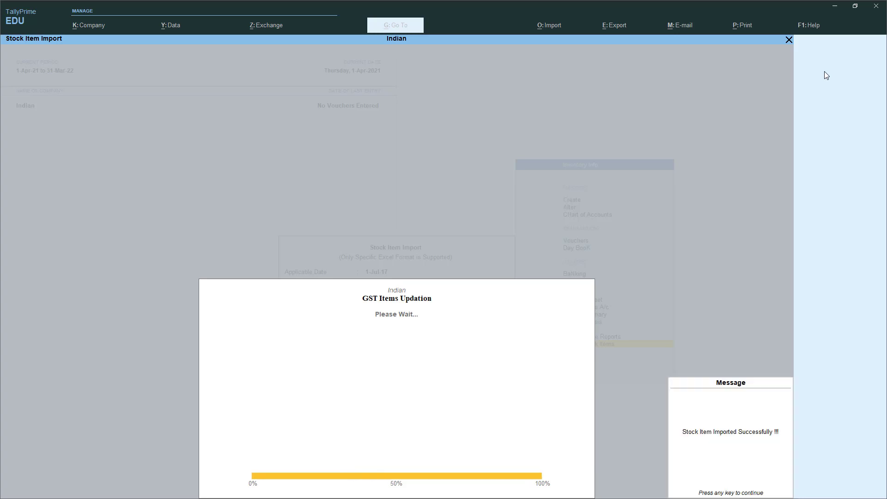
pyautogui.press('Return')
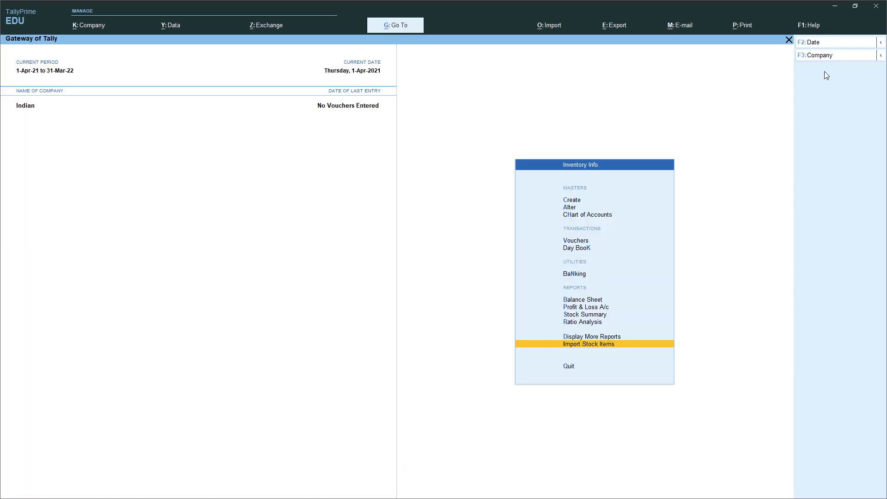
# Open the list of stock items for alteration from the Gateway of Tally
pyautogui.press('Up')
pyautogui.press('Up')
pyautogui.press('Up')
pyautogui.press('Up')
pyautogui.press('Up')
pyautogui.press('Up')
pyautogui.press('Up')
pyautogui.press('Up')
pyautogui.press('Up')
pyautogui.press('Up')
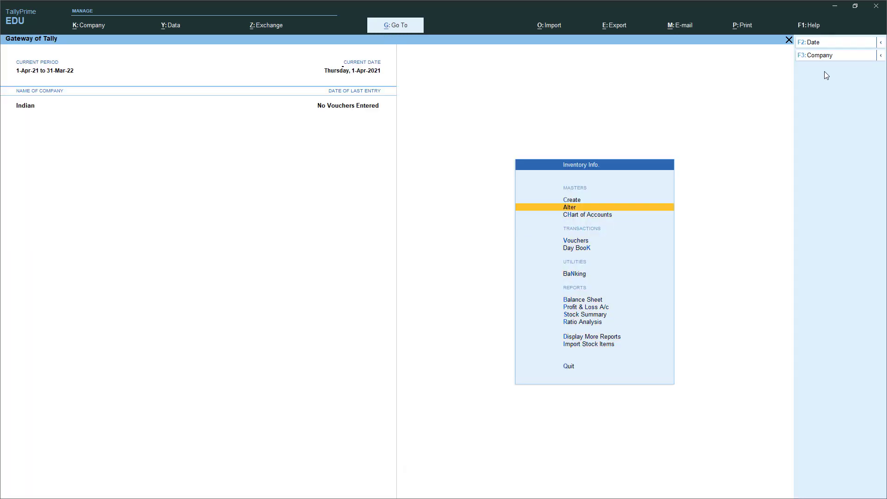
pyautogui.press('Return')
pyautogui.press('Down')
pyautogui.press('Down')
pyautogui.press('Down')
pyautogui.press('Down')
pyautogui.press('Down')
pyautogui.press('Down')
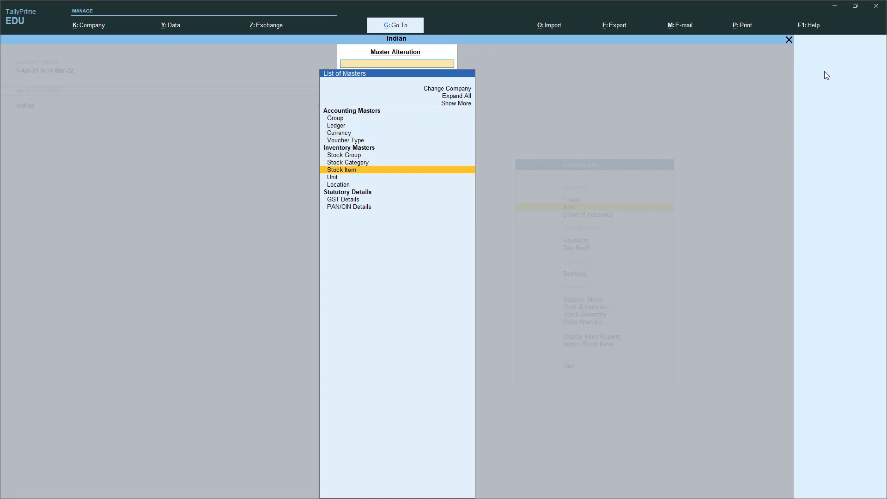
pyautogui.press('Return')
# Look through the list of stock items to check the imported entries, including the LG products and printers
pyautogui.press('Down')
pyautogui.press('Down')
pyautogui.press('Down')
pyautogui.press('Down')
pyautogui.press('Down')
pyautogui.press('Down')
pyautogui.press('Down')
pyautogui.press('Down')
pyautogui.press('Down')
pyautogui.press('Down')
pyautogui.press('Down')
pyautogui.press('Down')
pyautogui.press('Down')
pyautogui.press('Down')
pyautogui.press('Down')
pyautogui.press('Down')
pyautogui.press('Down')
pyautogui.press('Down')
pyautogui.press('Down')
pyautogui.press('Down')
pyautogui.press('Down')
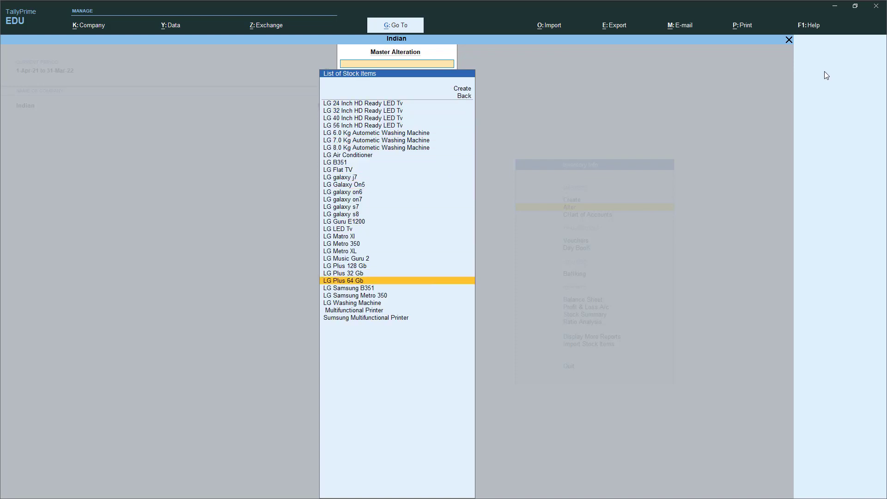
pyautogui.press('Escape')
# Check the lists of stock categories and stock groups among the inventory masters
pyautogui.press('Up')
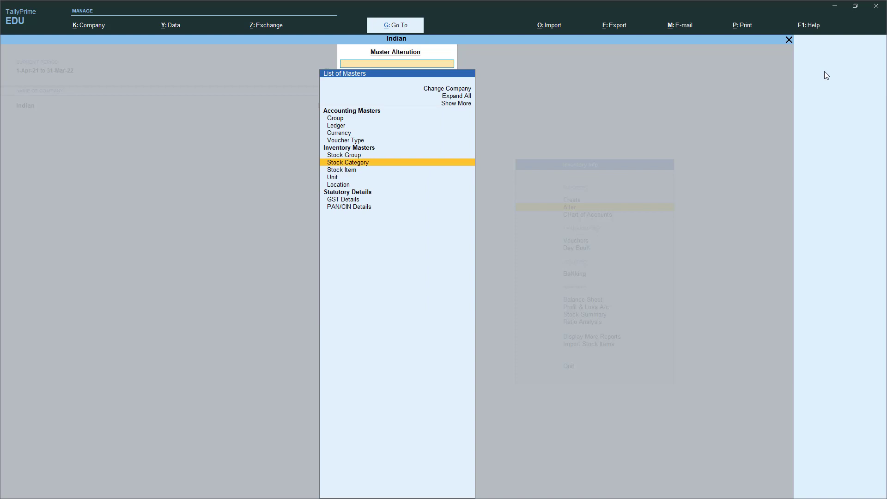
pyautogui.press('Return')
pyautogui.press('Escape')
pyautogui.press('Up')
pyautogui.press('Return')
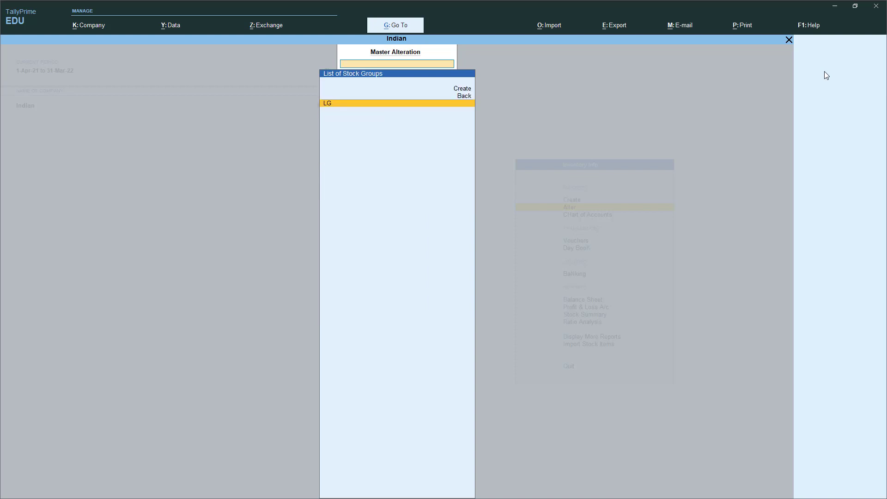
pyautogui.press('Escape')
# Check the list of units among the inventory masters
pyautogui.press('Down')
pyautogui.press('Down')
pyautogui.press('Down')
pyautogui.press('Return')
pyautogui.press('Escape')
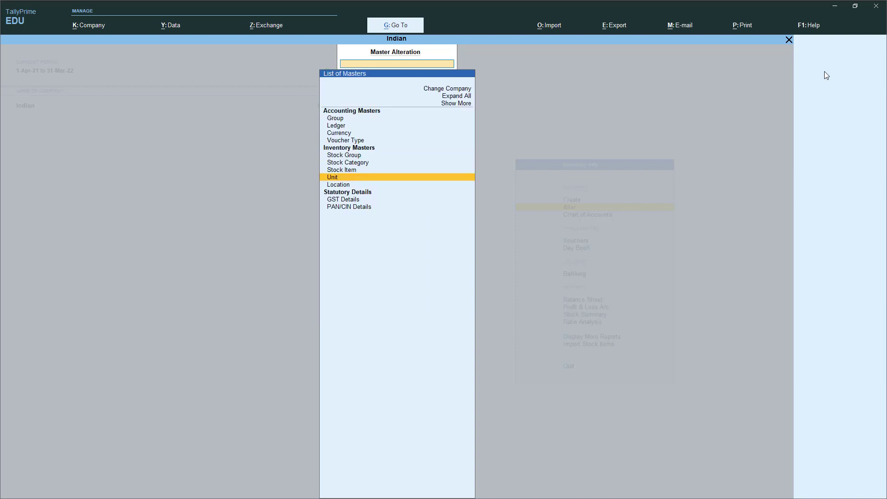
# Open the stock item LG 32 Inch HD Ready LED Tv for alteration and go through its fields up to the MRP details
pyautogui.press('Up')
pyautogui.press('Return')
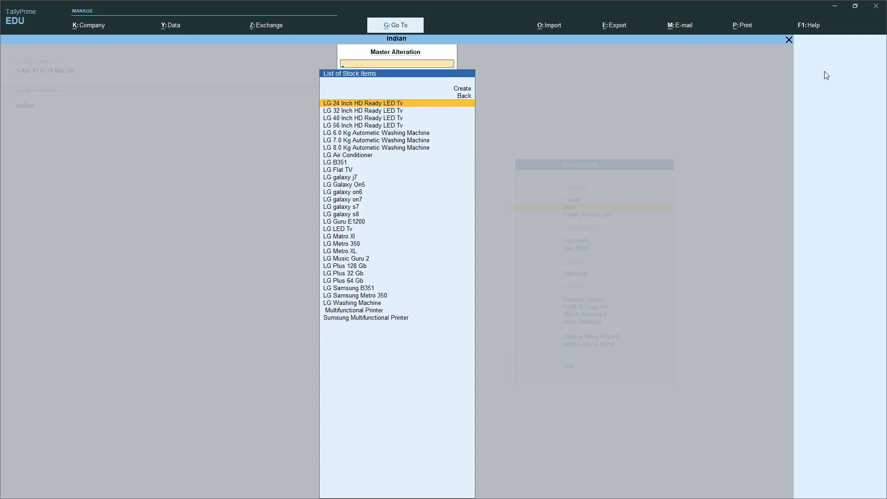
pyautogui.press('Down')
pyautogui.press('Return')
pyautogui.press('Return')
pyautogui.press('Return')
pyautogui.press('Return')
pyautogui.press('Return')
pyautogui.press('Return')
pyautogui.press('Return')
pyautogui.press('Return')
pyautogui.press('Return')
pyautogui.press('Return')
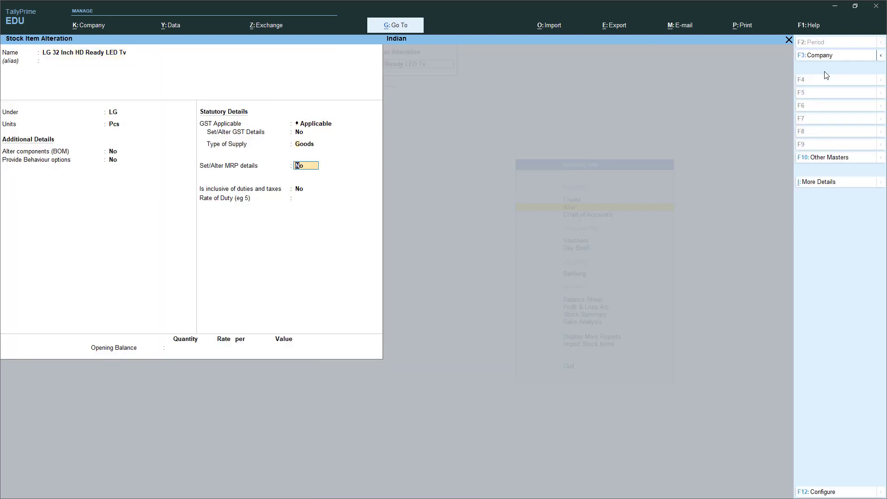
# Enable Set/Alter GST Details for the LG 32 Inch HD Ready LED Tv and examine its HSN/SAC and tax details
pyautogui.press('Up')
pyautogui.press('y')
pyautogui.press('Return')
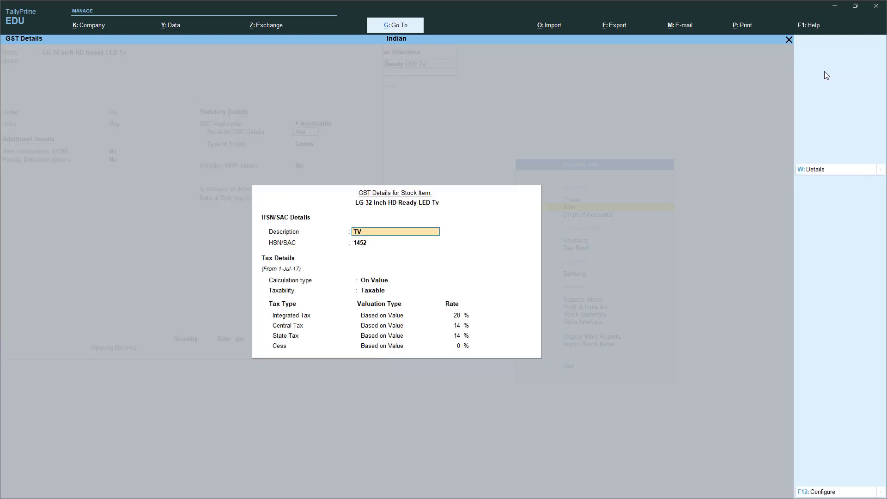
pyautogui.hotkey('alt', 'Tab')
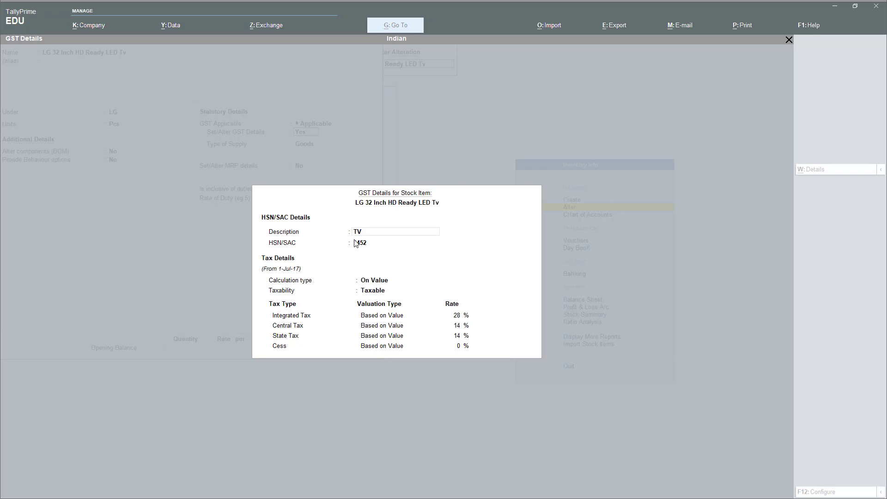
pyautogui.click(464, 296)
pyautogui.press('Return')
pyautogui.press('Return')
pyautogui.press('BackSpace')
pyautogui.press('Escape')
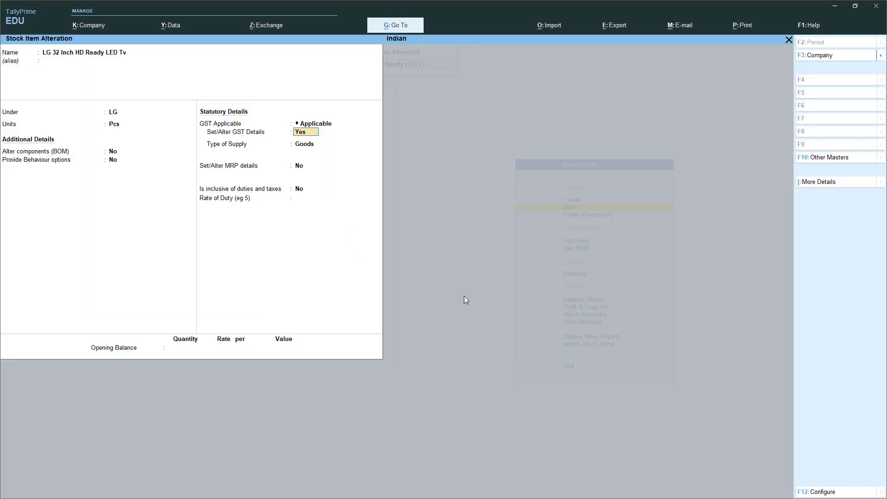
# Quit the stock item alteration without saving and return to the Gateway of Tally
pyautogui.press('BackSpace')
pyautogui.press('Escape')
pyautogui.press('y')
pyautogui.press('Escape')
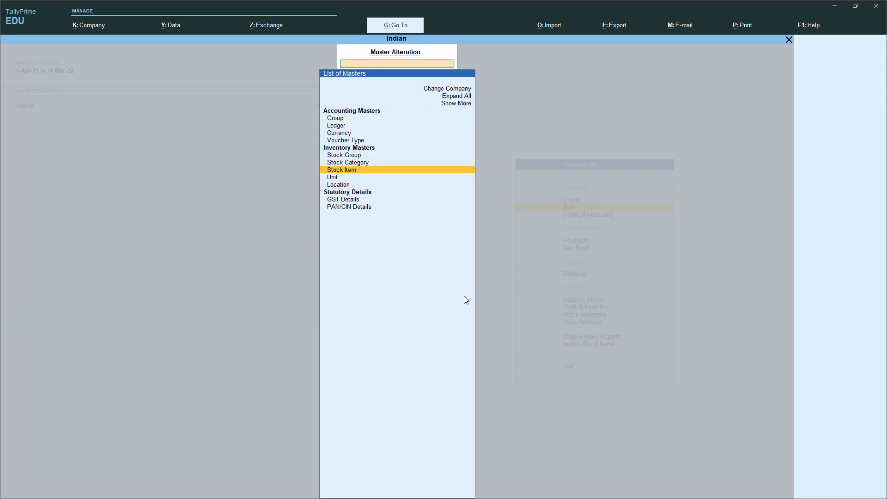
pyautogui.press('Escape')
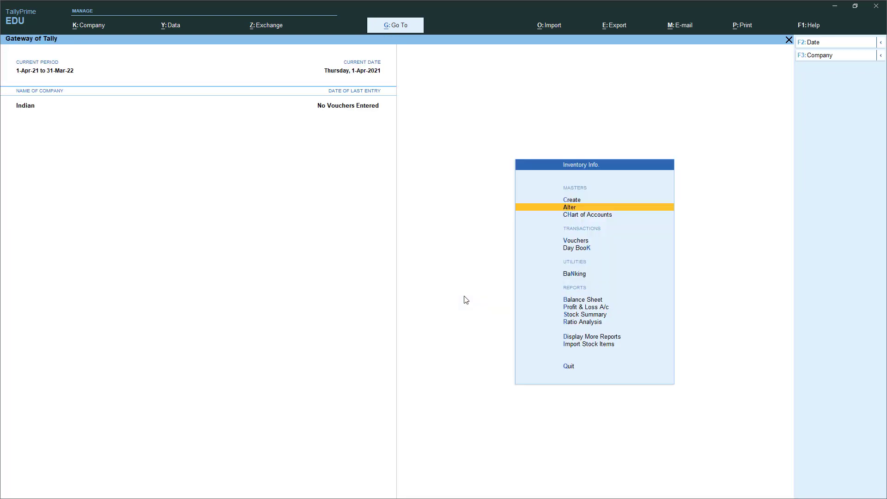